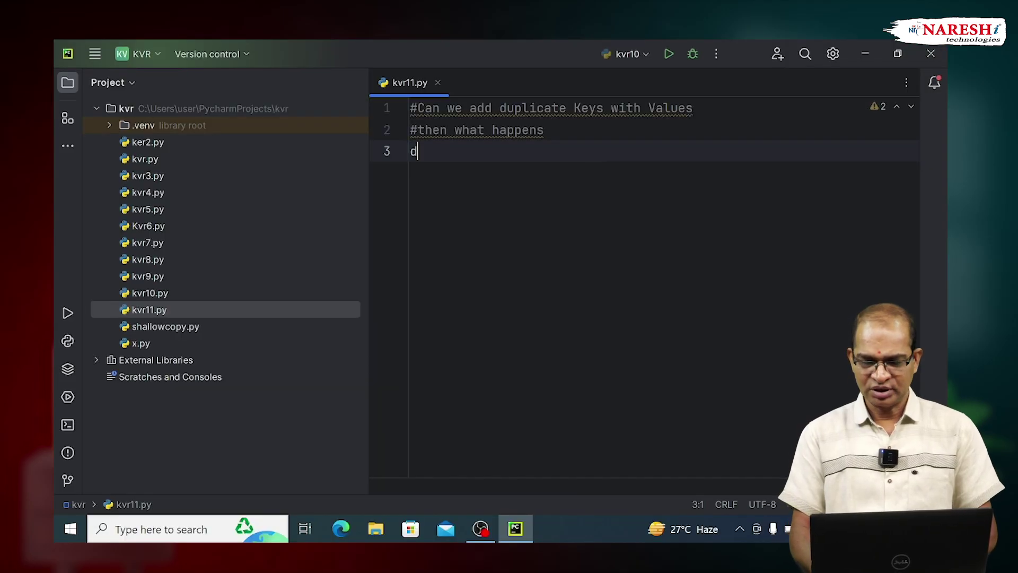
text({)
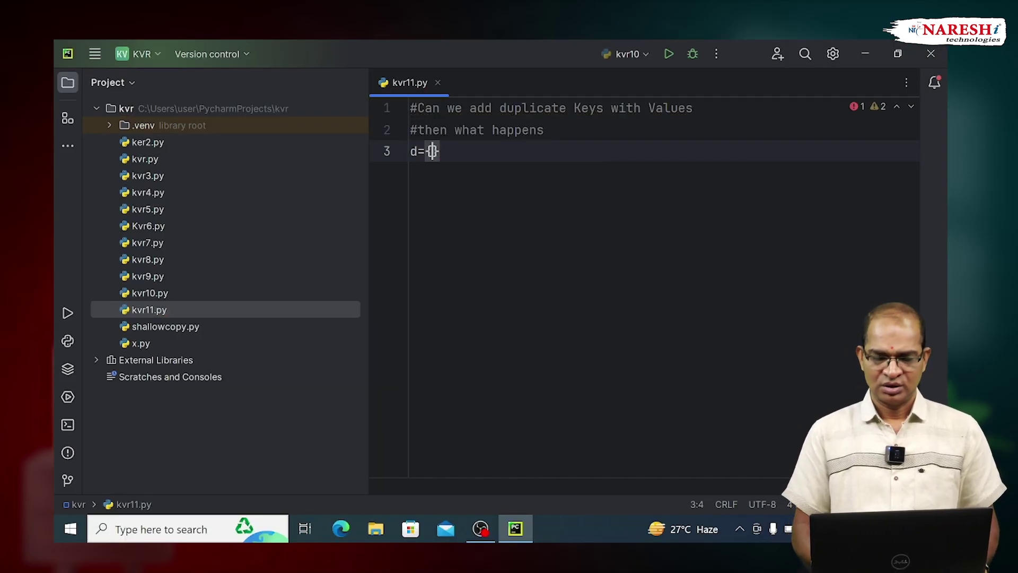
text("a)
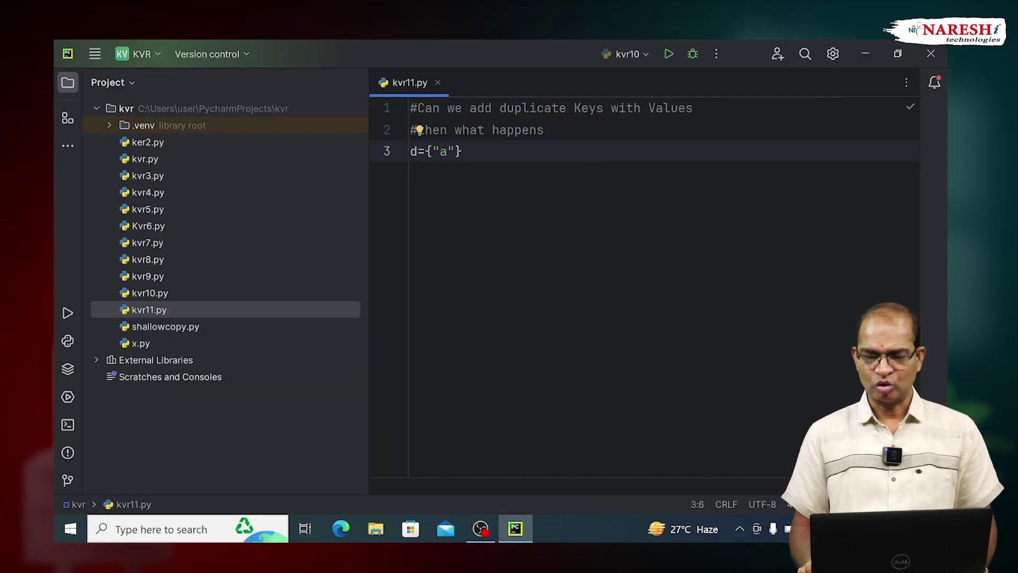
text(":1)
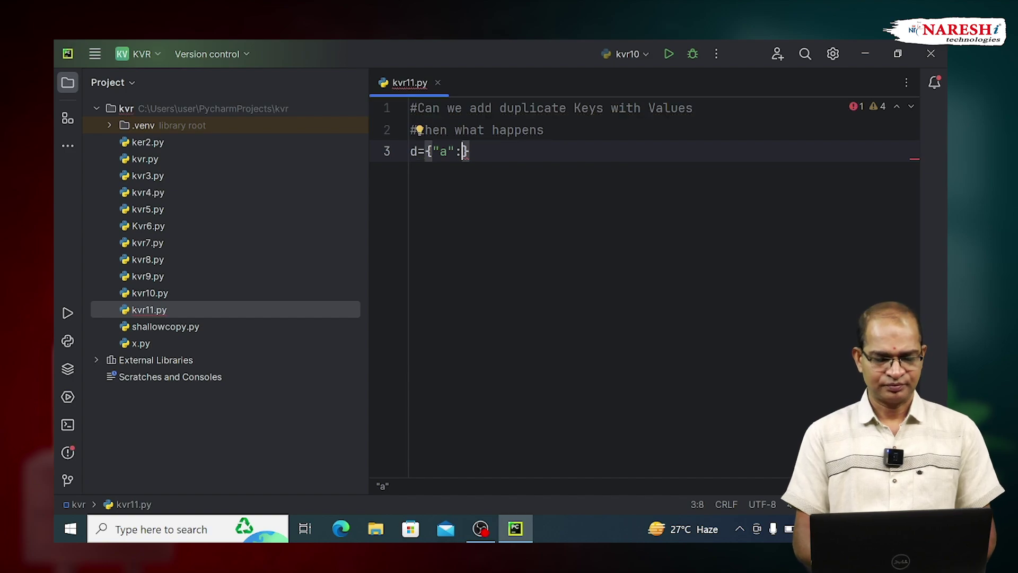
text(0,)
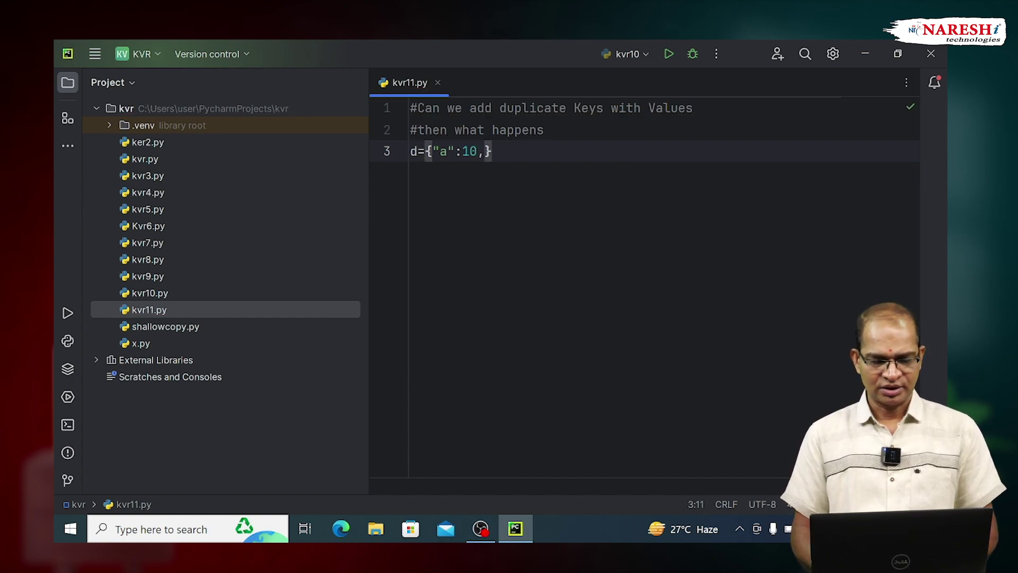
text(a)
Step: Finish line 3 as d={"a":10,"a":20} and start a new line 4 below it
key(BackSpace)
text(":)
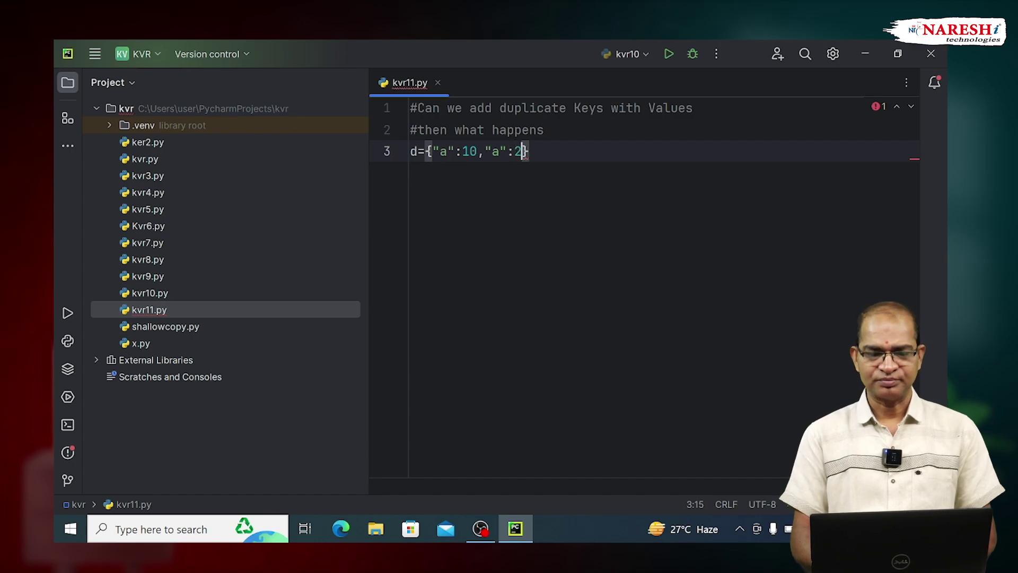
text(20)
key(End)
key(Return)
text(print)
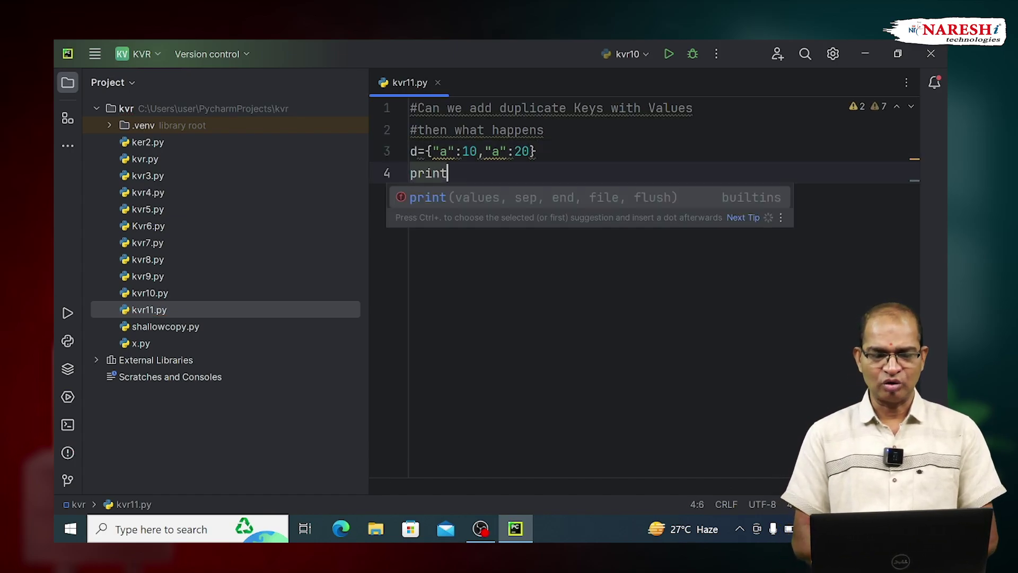
text(()
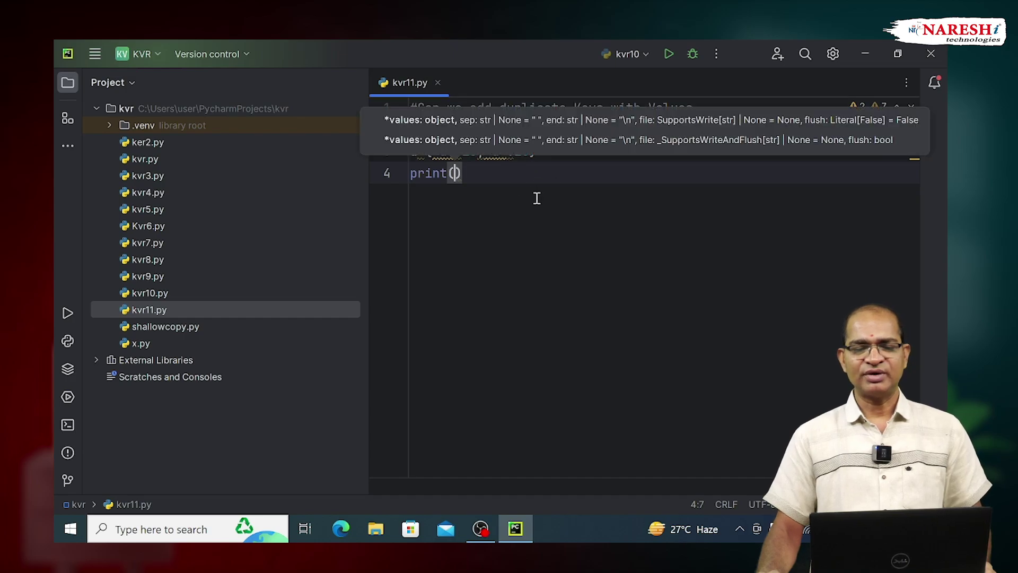
Step: Complete print(d) on line 4 and fix the stray text on lines 3 and 4
key(Right)
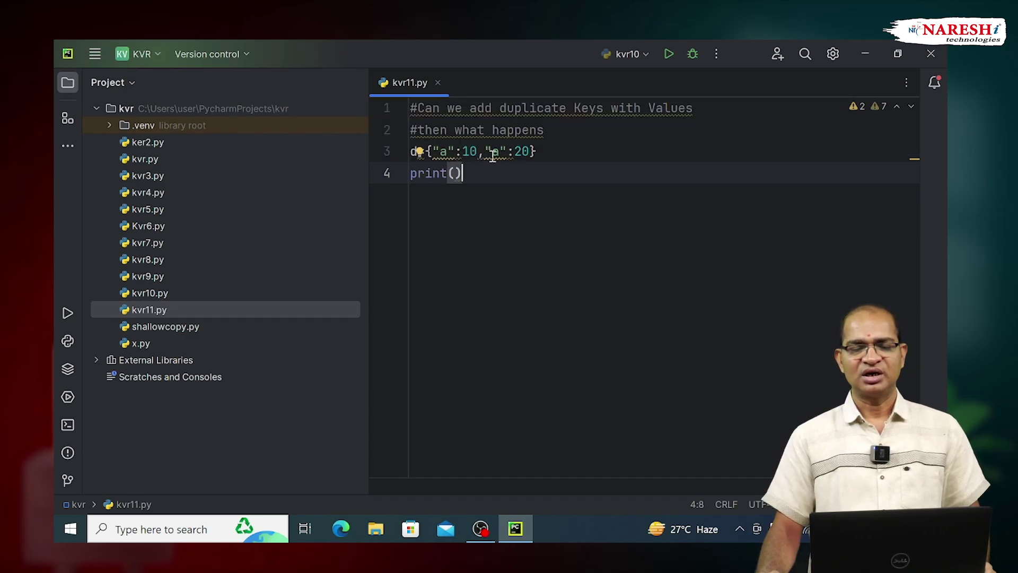
mouse_move(492, 152)
mouse_down()
mouse_move(507, 152)
mouse_move(465, 174)
mouse_up()
double_click(444, 151)
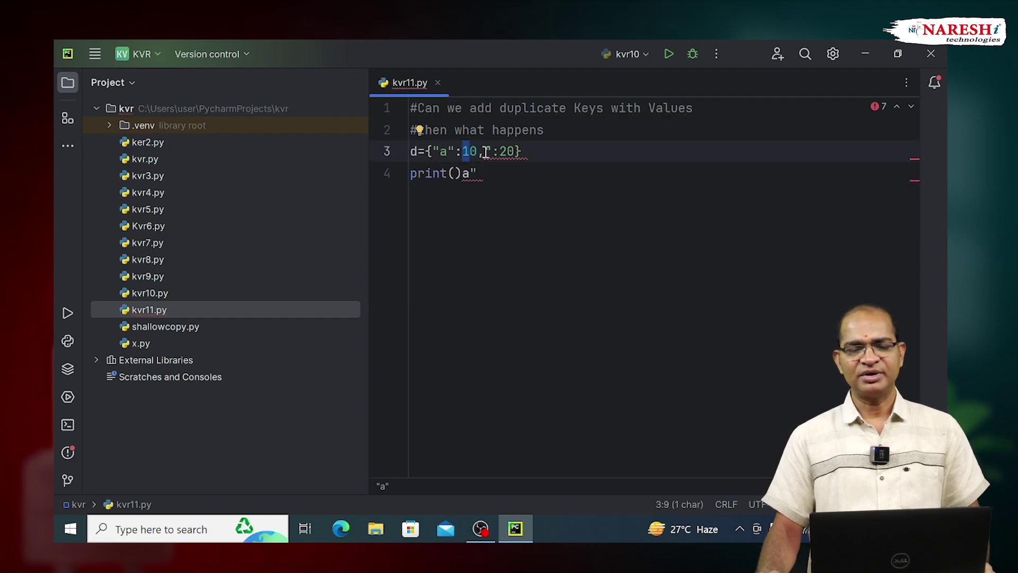
text(a)
key(Escape)
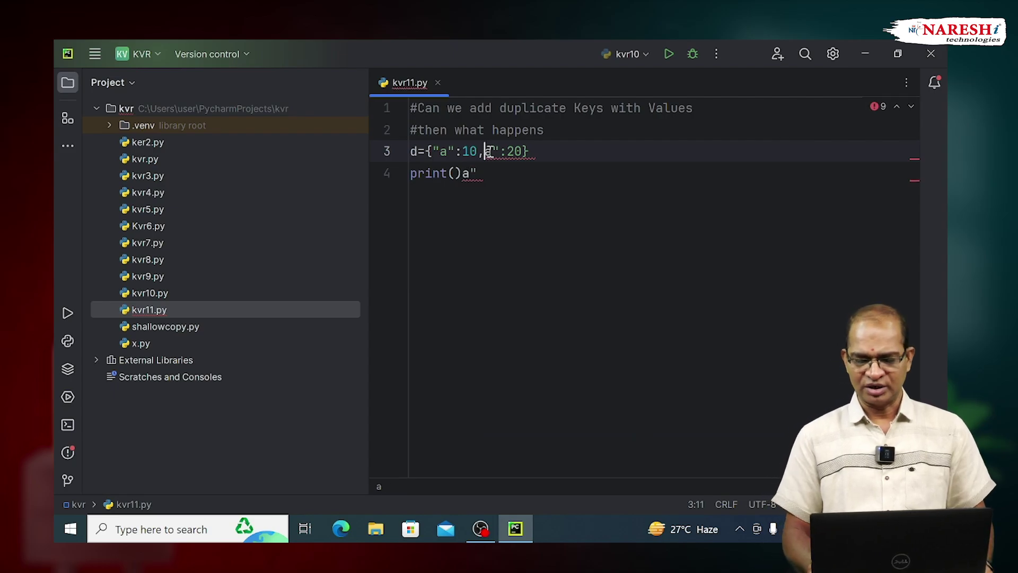
text(")
click(502, 209)
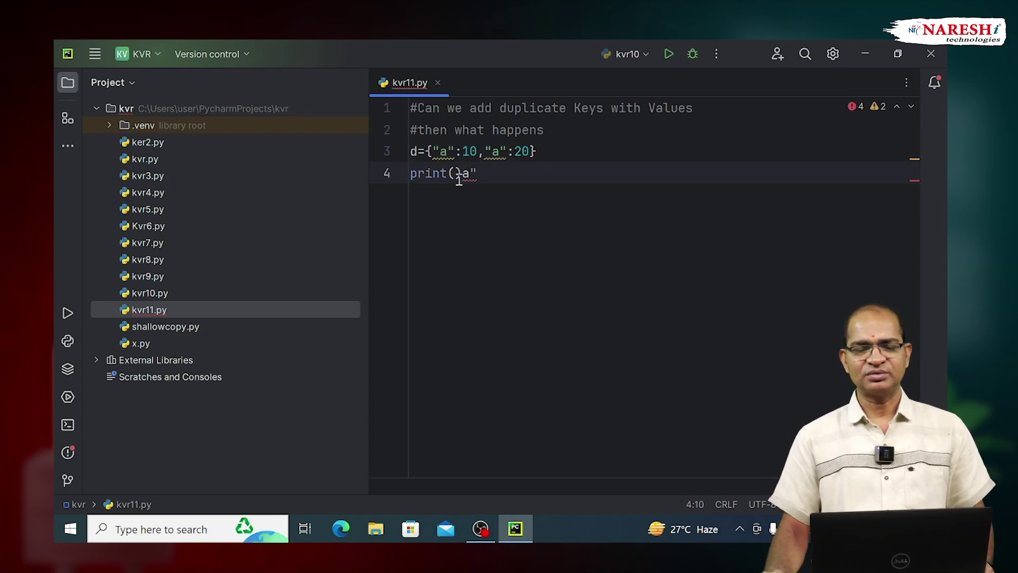
key(BackSpace)
text(d)
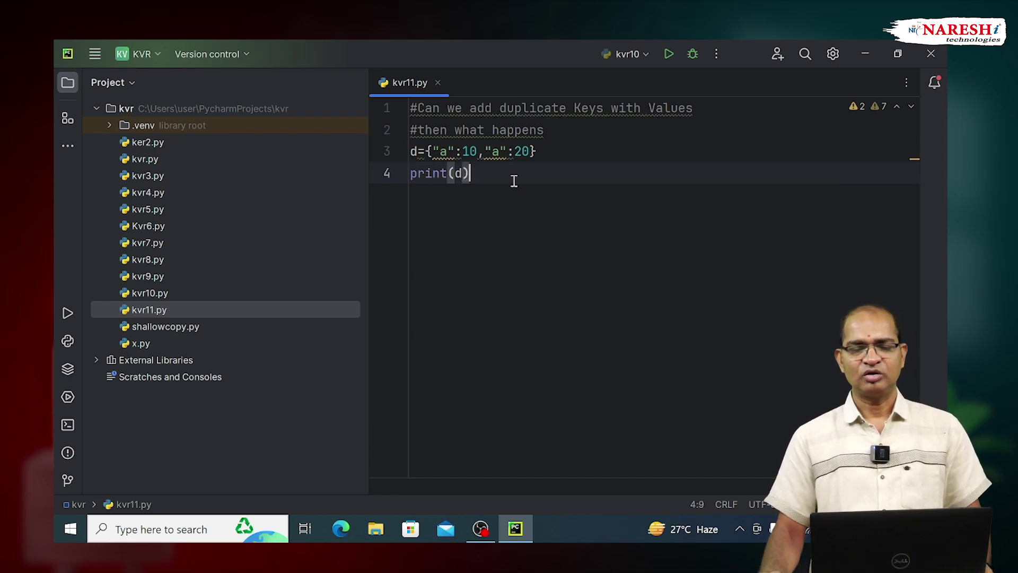
Step: Run kvr11.py from the editor context menu and check the {'a': 20} output
right_click(514, 174)
click(559, 378)
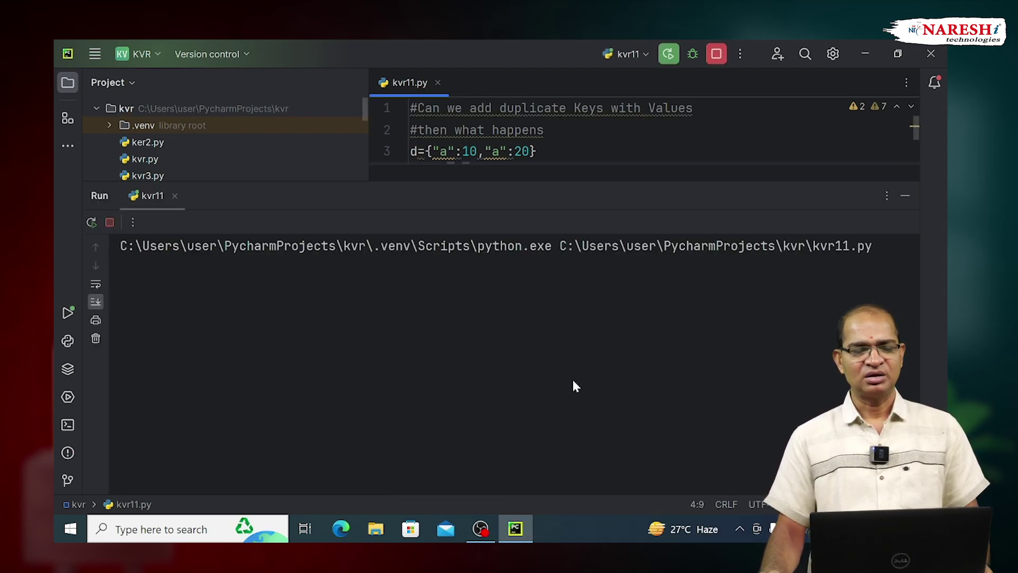
click(563, 374)
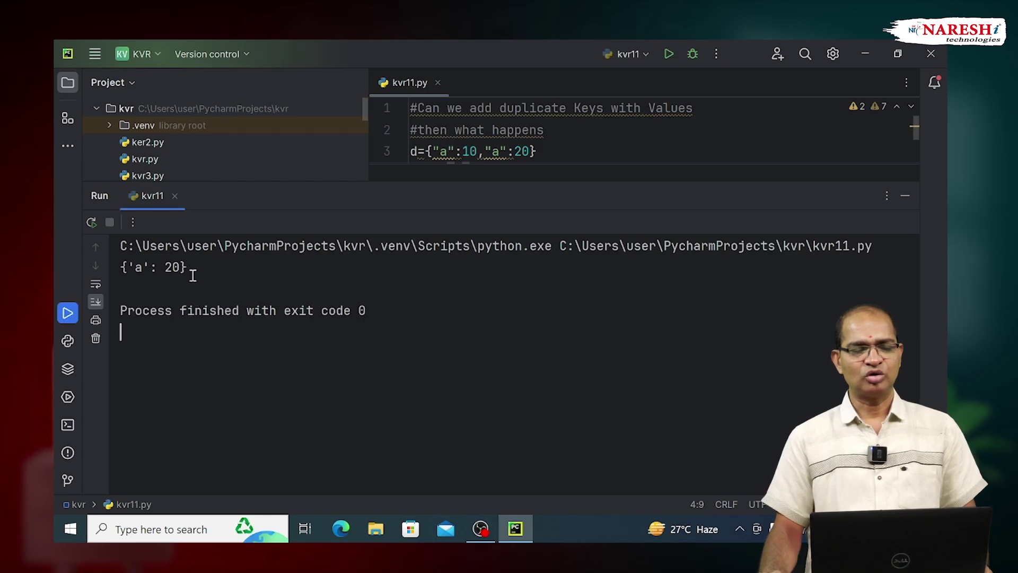